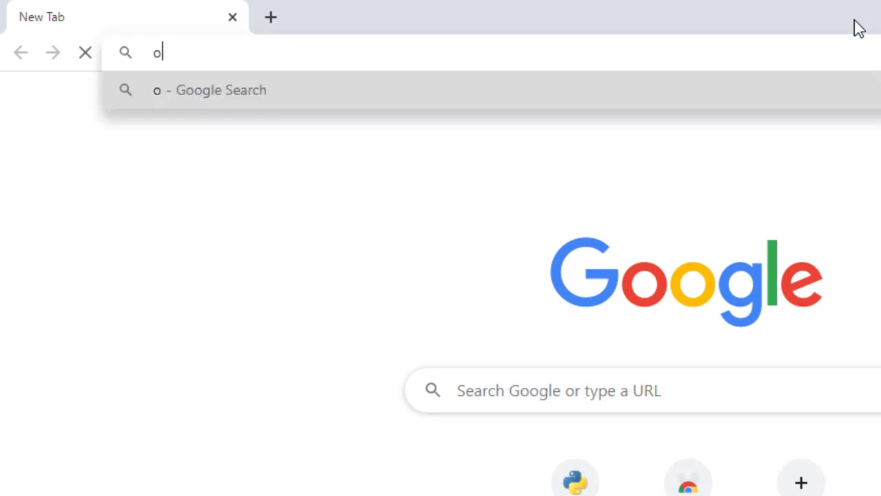
Step: Go to python.org and open the site's Downloads page
{"action": "key", "text": "BackSpace"}
{"action": "type", "text": "python.org"}
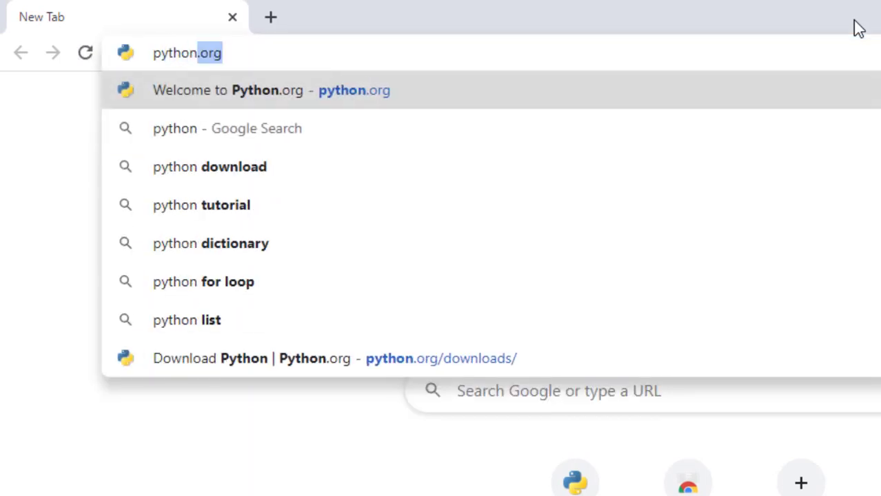
{"action": "key", "text": "Return"}
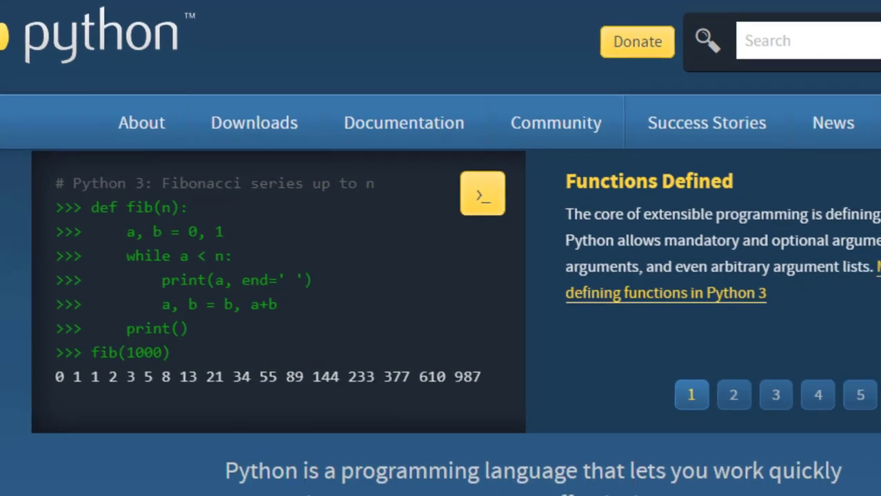
{"action": "mouse_move", "coordinate": [276, 122]}
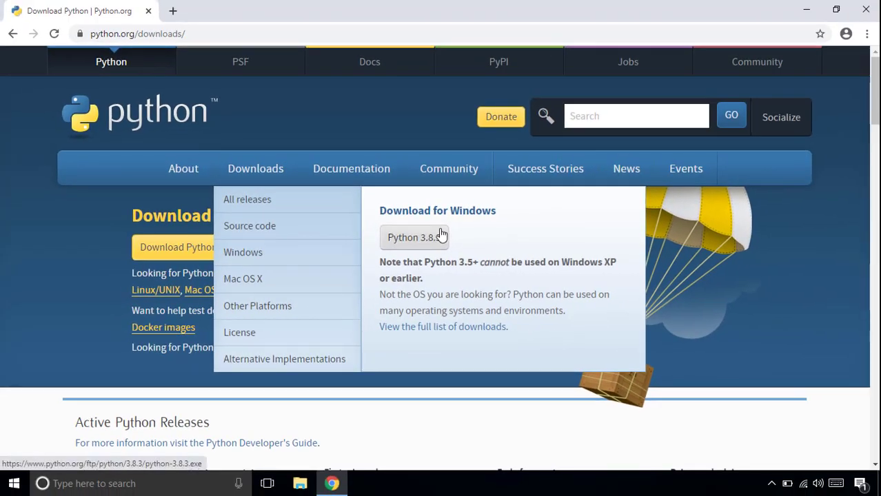
Step: Look through the active Python releases and the list of specific release versions on the downloads page
{"action": "mouse_move", "coordinate": [351, 169]}
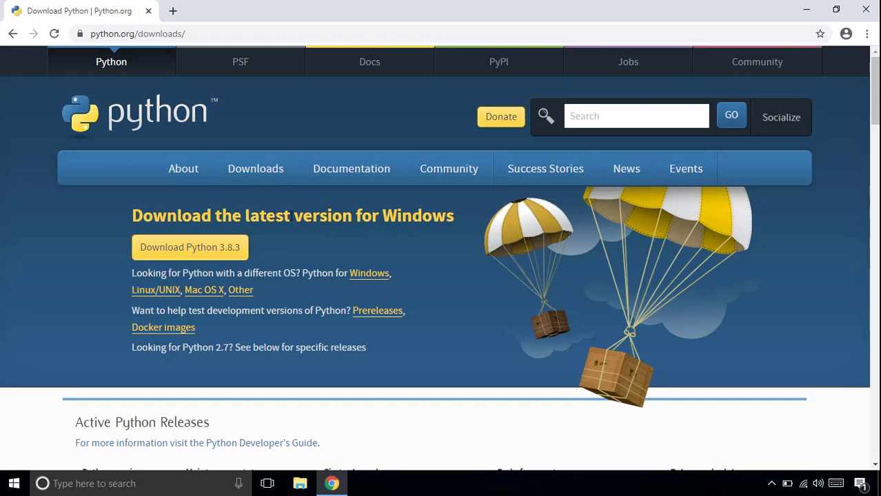
{"action": "scroll", "coordinate": [358, 221], "scroll_direction": "down", "scroll_amount": 5}
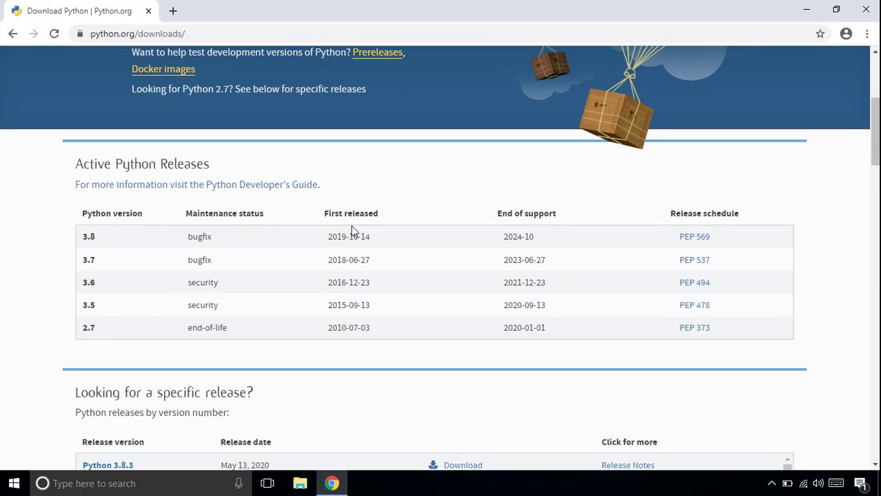
{"action": "scroll", "coordinate": [362, 229], "scroll_direction": "down", "scroll_amount": 3}
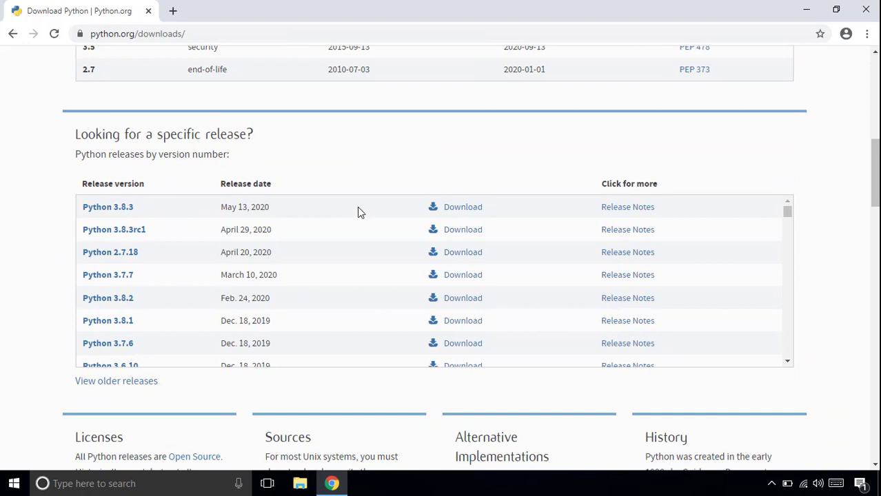
{"action": "scroll", "coordinate": [420, 234], "scroll_direction": "down", "scroll_amount": 2}
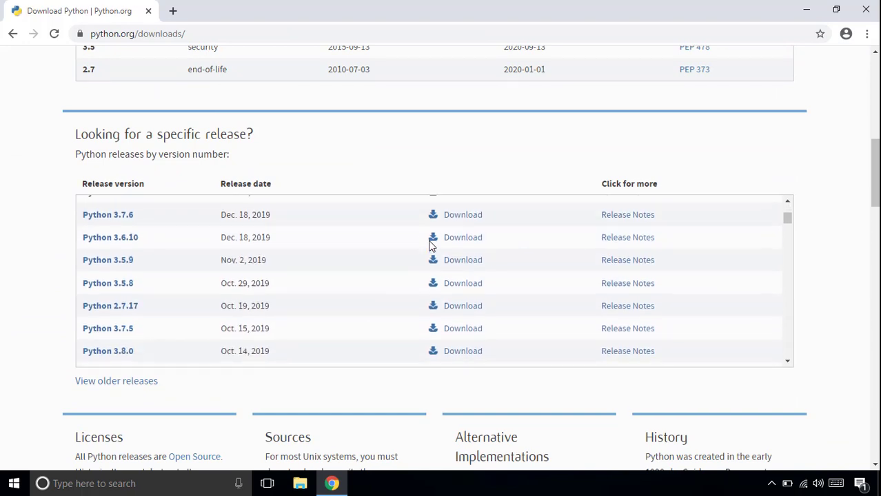
{"action": "scroll", "coordinate": [265, 283], "scroll_direction": "down", "scroll_amount": 3}
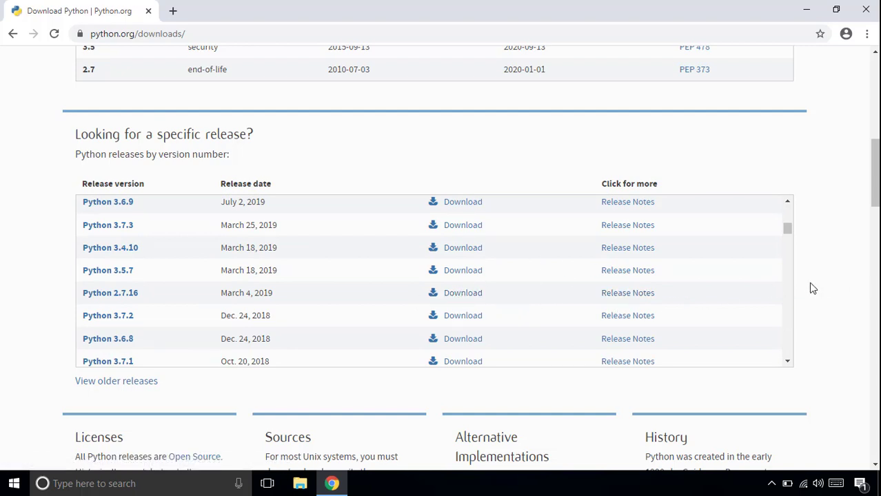
{"action": "scroll", "coordinate": [812, 286], "scroll_direction": "up", "scroll_amount": 5}
{"action": "scroll", "coordinate": [812, 286], "scroll_direction": "up", "scroll_amount": 3}
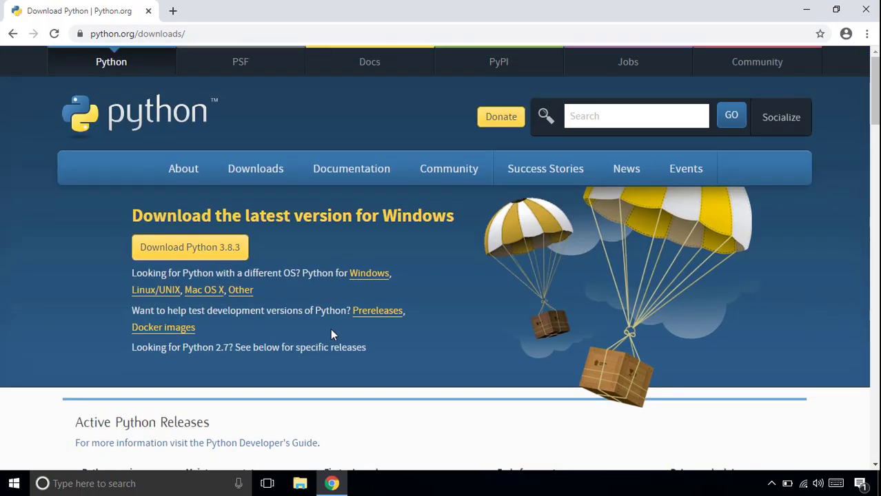
{"action": "left_click", "coordinate": [218, 249]}
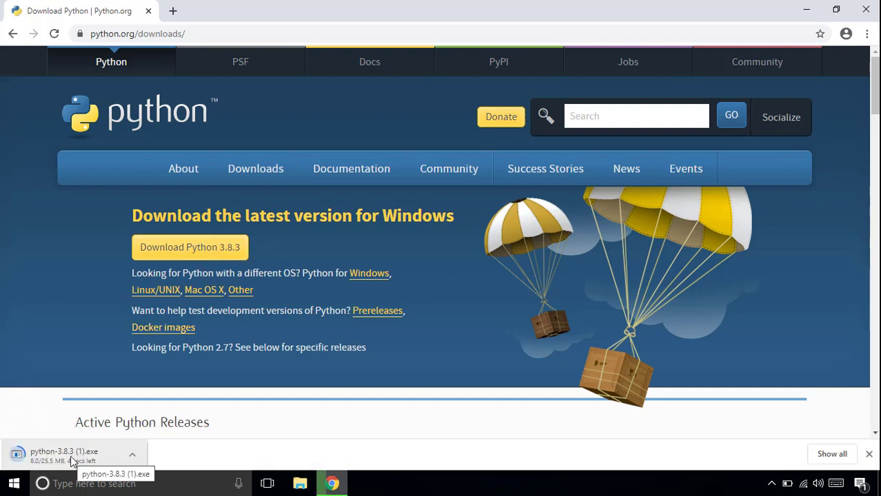
{"action": "right_click", "coordinate": [81, 452]}
{"action": "left_click", "coordinate": [97, 445]}
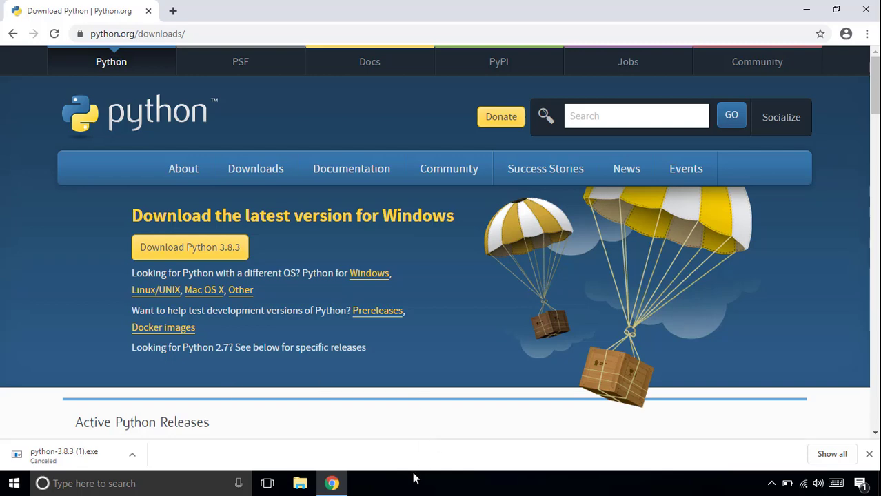
Step: Open the Downloads folder in File Explorer and launch the python-3.8.3 installer
{"action": "left_click", "coordinate": [301, 484]}
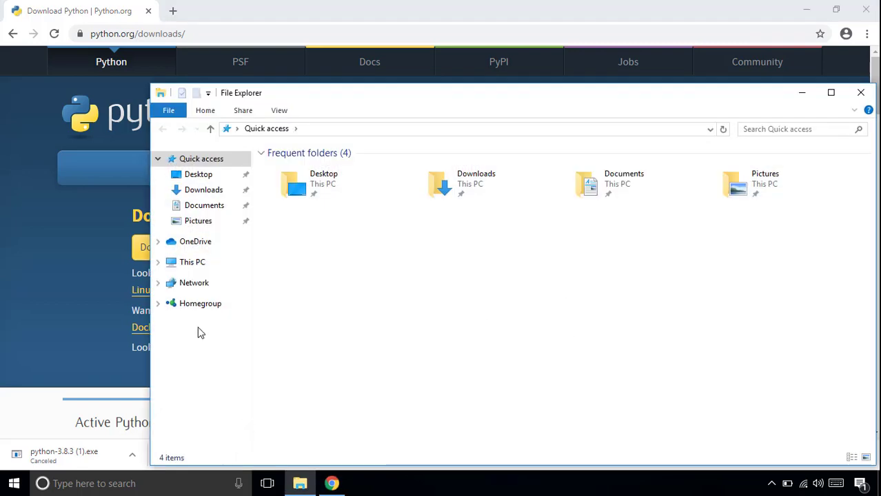
{"action": "left_click", "coordinate": [209, 192]}
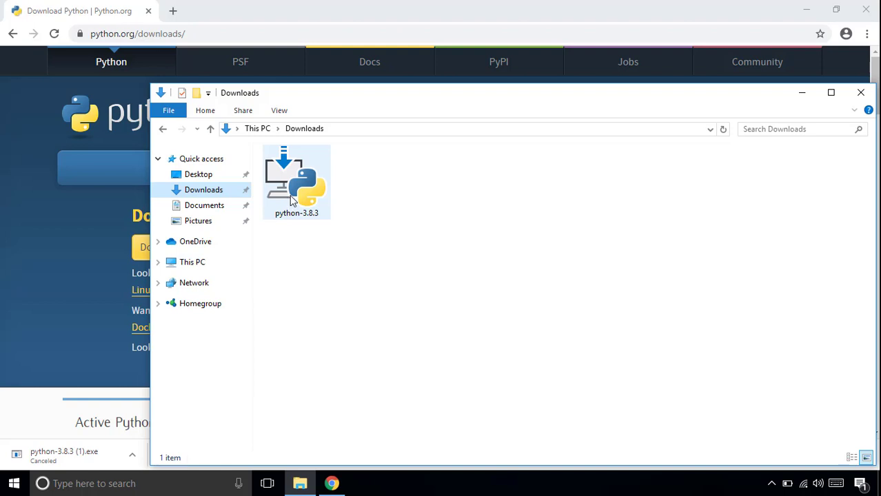
{"action": "left_click", "coordinate": [294, 198]}
{"action": "double_click", "coordinate": [294, 195]}
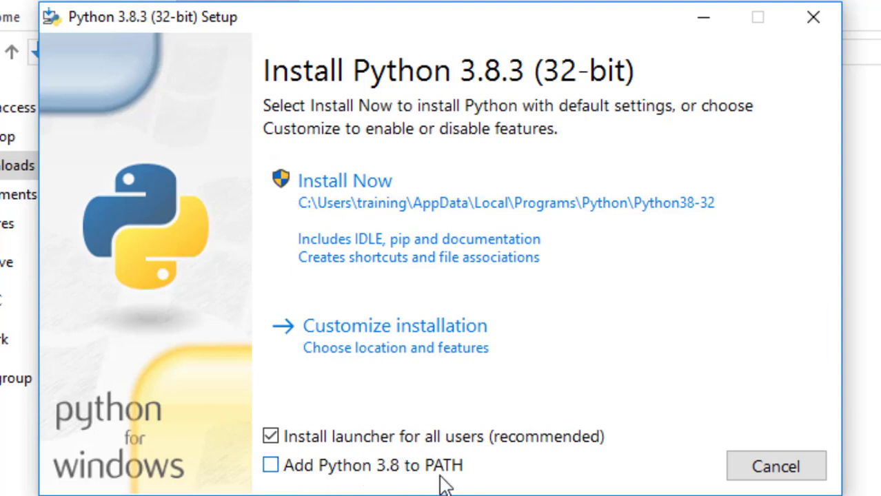
Step: Install Python 3.8.3 with the default settings and Add Python 3.8 to PATH enabled, and close the setup
{"action": "left_click", "coordinate": [405, 474]}
{"action": "left_click", "coordinate": [377, 220]}
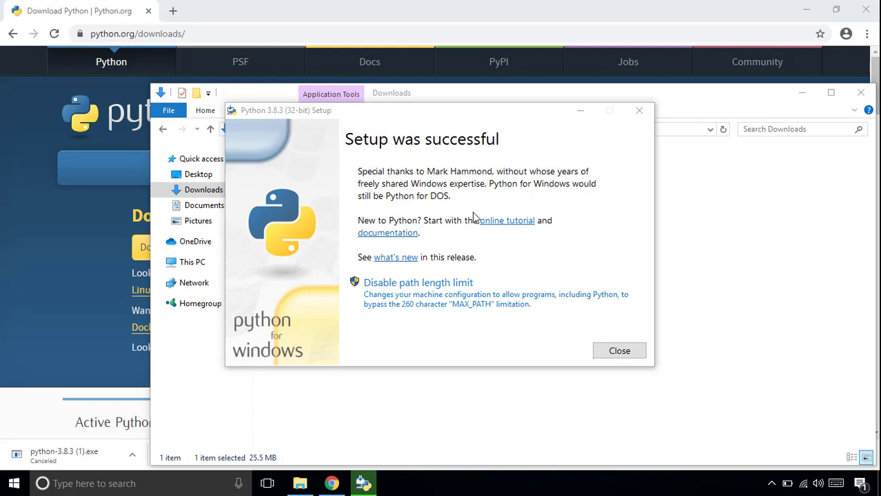
{"action": "left_click", "coordinate": [634, 353]}
{"action": "left_click", "coordinate": [634, 353]}
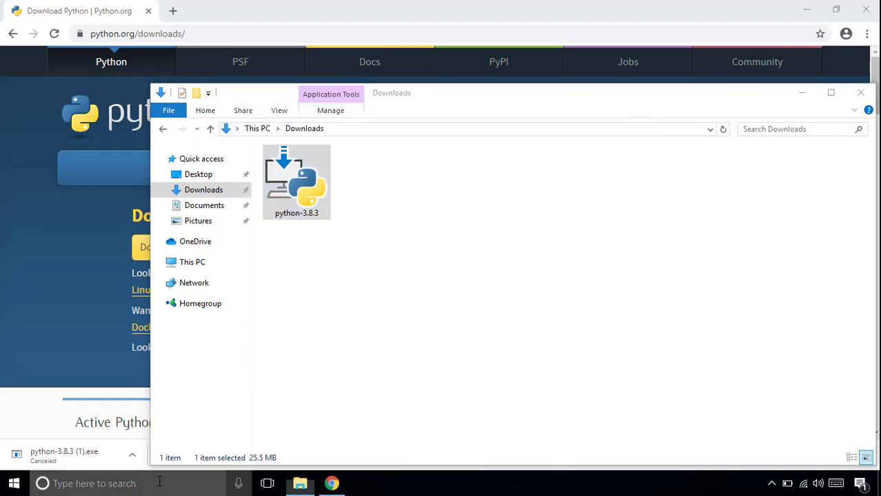
Step: Open Command Prompt and check the installed Python version with python --version
{"action": "left_click", "coordinate": [168, 485]}
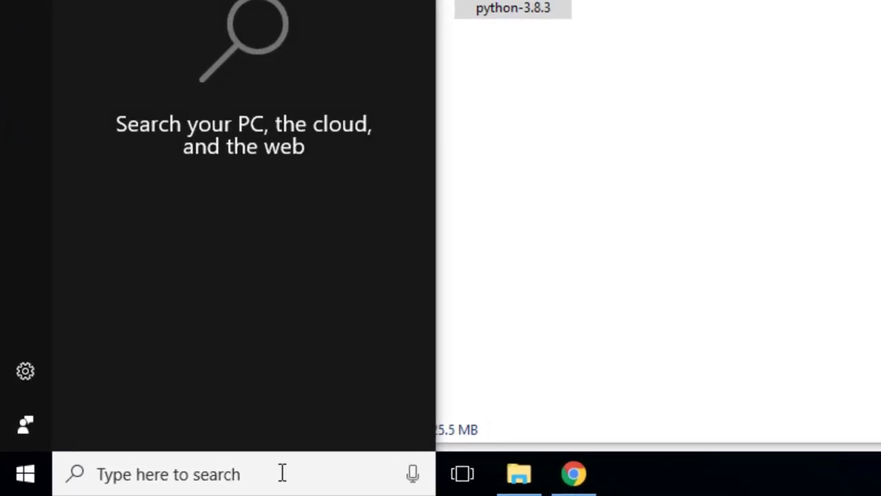
{"action": "type", "text": "cm"}
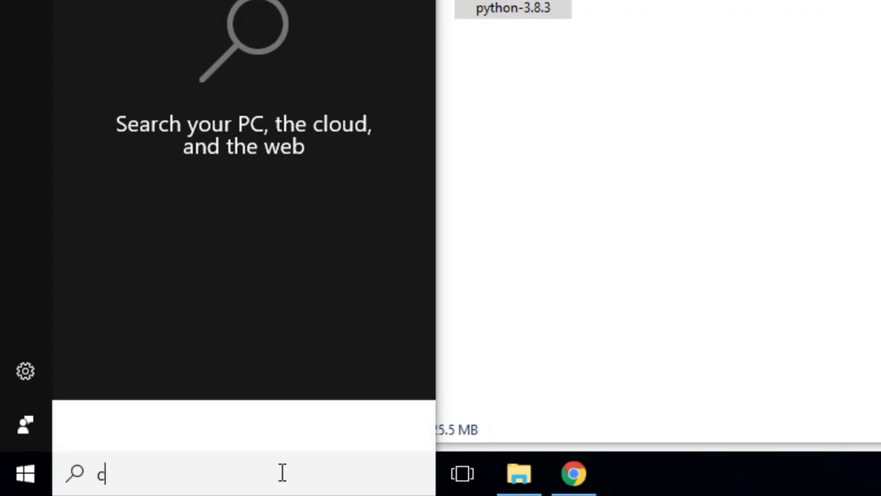
{"action": "type", "text": "d"}
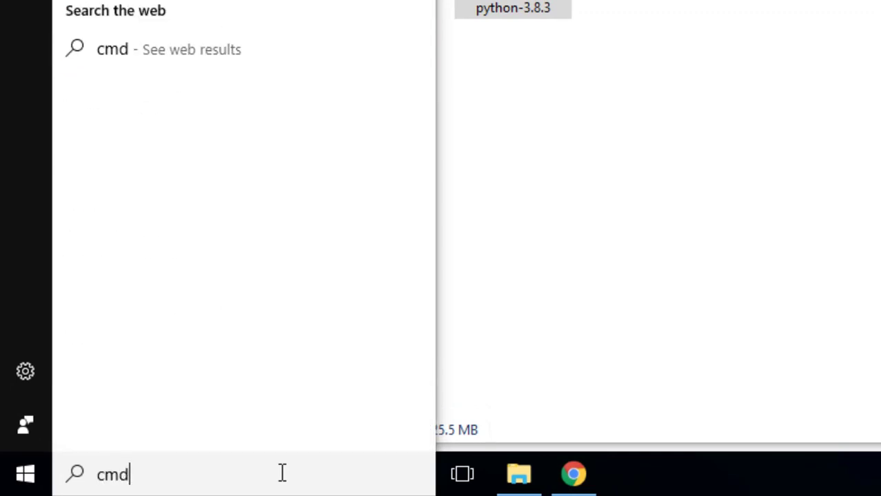
{"action": "key", "text": "Return"}
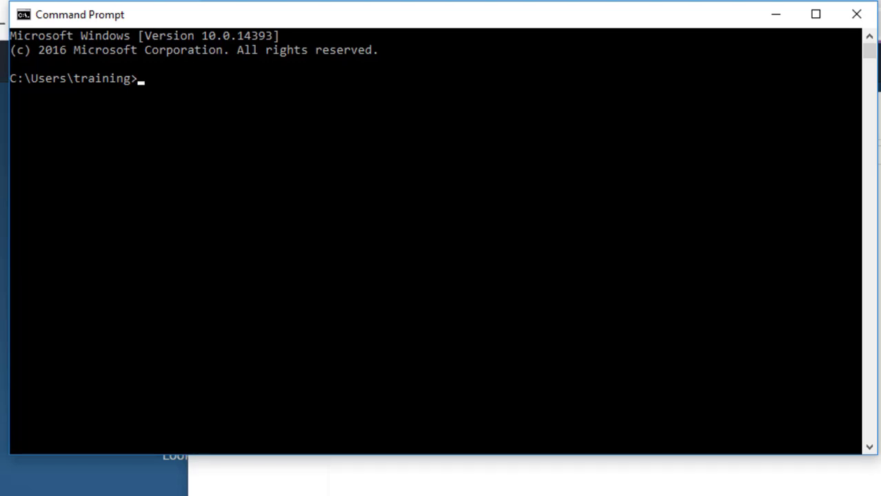
{"action": "type", "text": "python --version"}
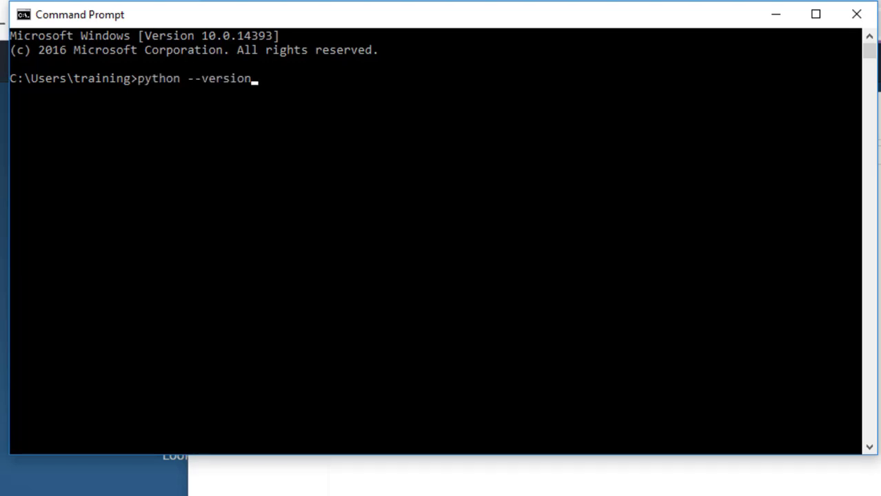
{"action": "key", "text": "Return"}
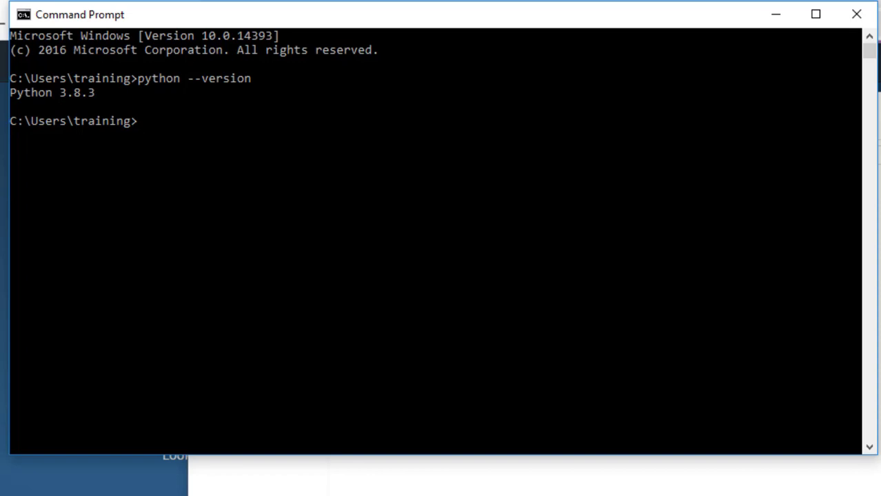
Step: Start the Python interpreter and run print("Hello world")
{"action": "type", "text": "python"}
{"action": "key", "text": "Return"}
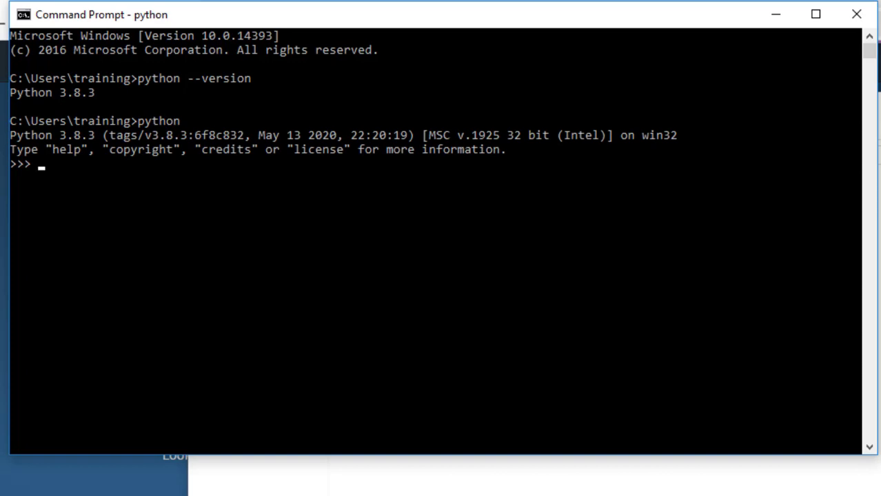
{"action": "type", "text": "print(\"Hello worl"}
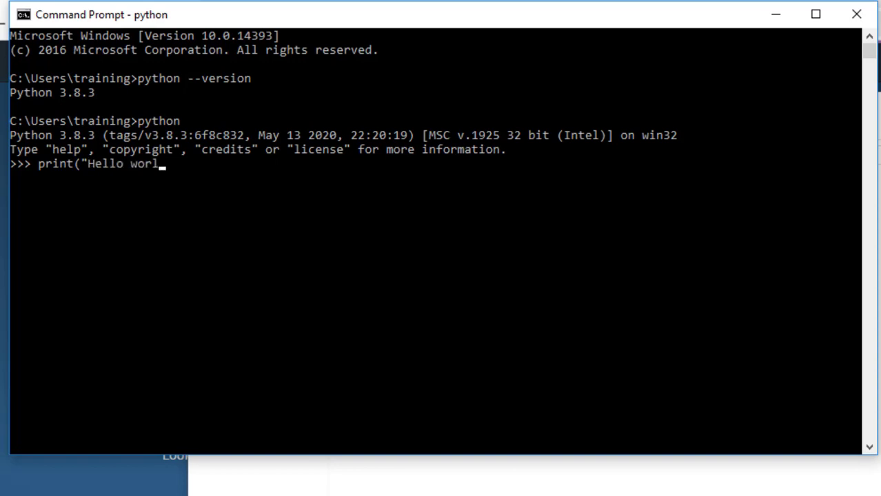
{"action": "type", "text": "d\")"}
{"action": "key", "text": "Return"}
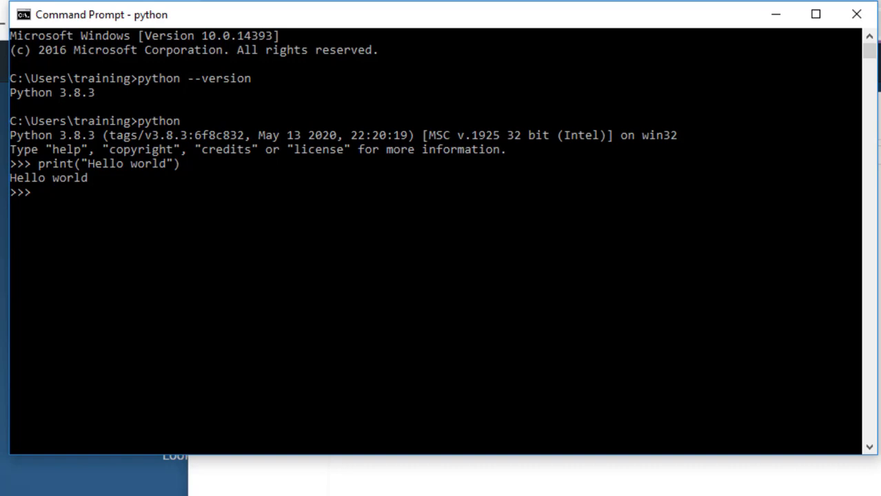
Step: Leave the Python interpreter with exit()
{"action": "left_click", "coordinate": [219, 178]}
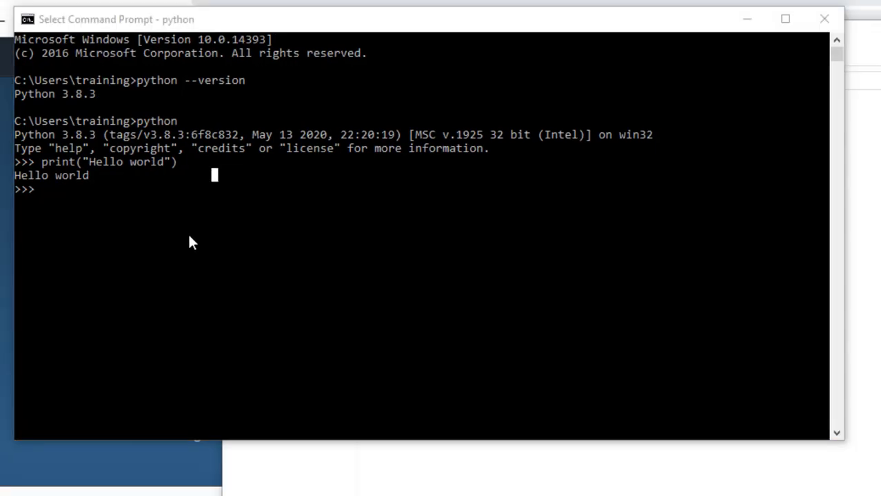
{"action": "type", "text": "exit"}
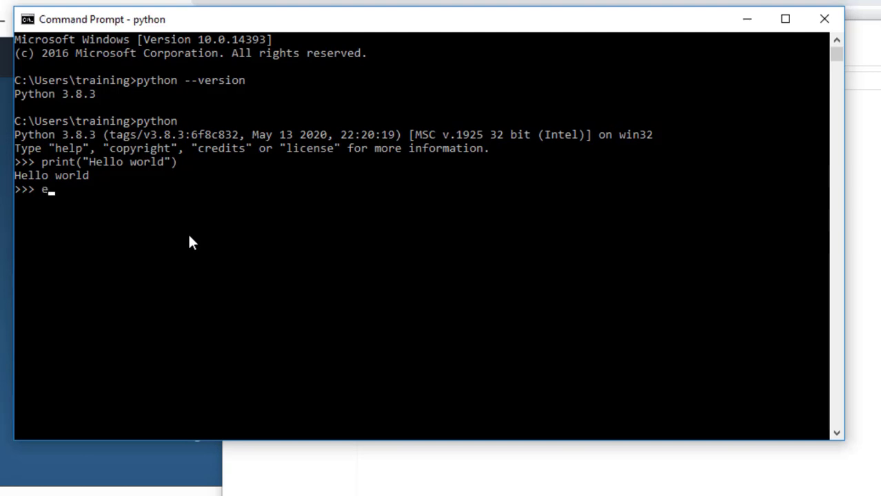
{"action": "type", "text": "()"}
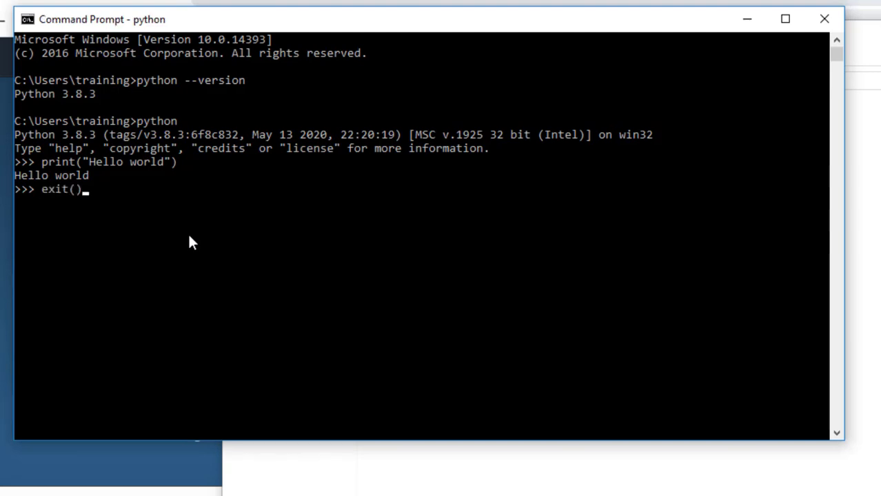